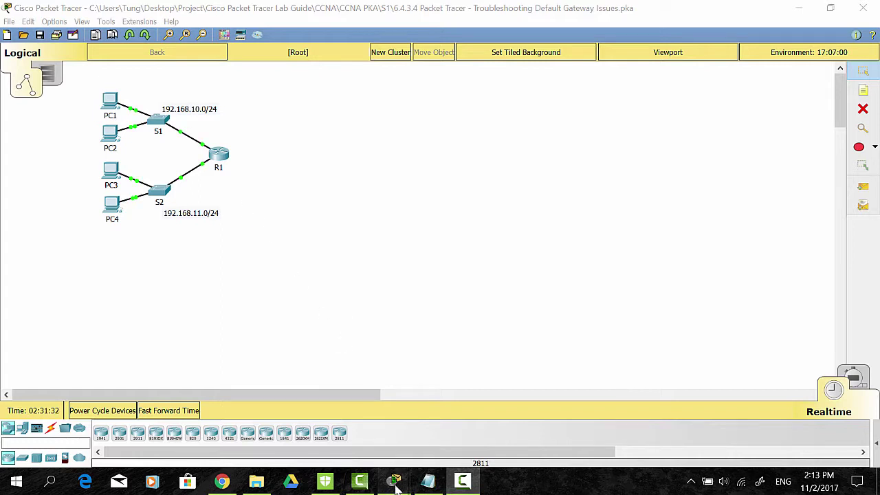
# - Bring up the PT Activity instructions and scroll to the Objectives section
pyautogui.moveTo(394, 480)
pyautogui.click(351, 415)
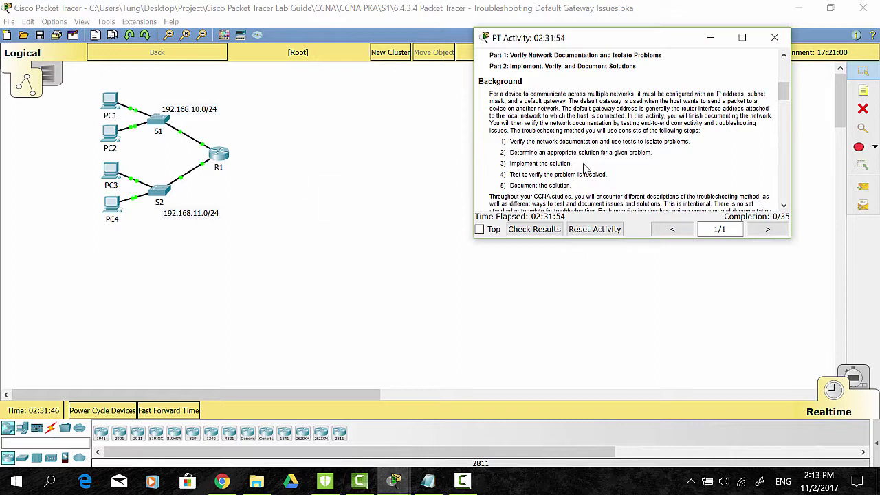
pyautogui.scroll(1, 596, 169)
pyautogui.scroll(-1, 190, 177)
pyautogui.scroll(1, 190, 178)
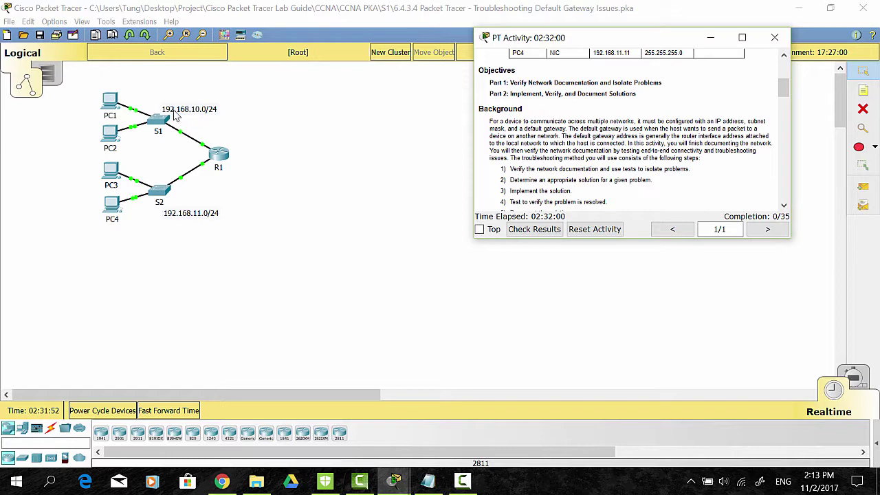
# - Open PC1's IP Configuration panel beside the topology
pyautogui.click(115, 109)
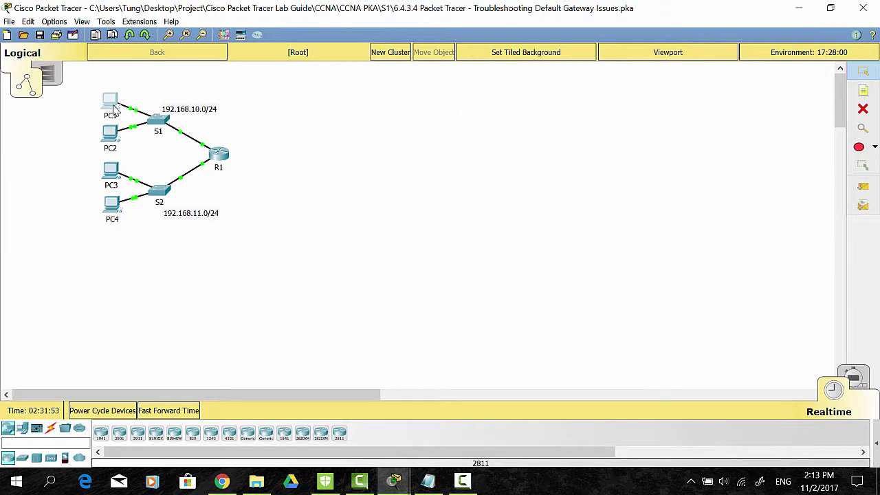
pyautogui.click(115, 108)
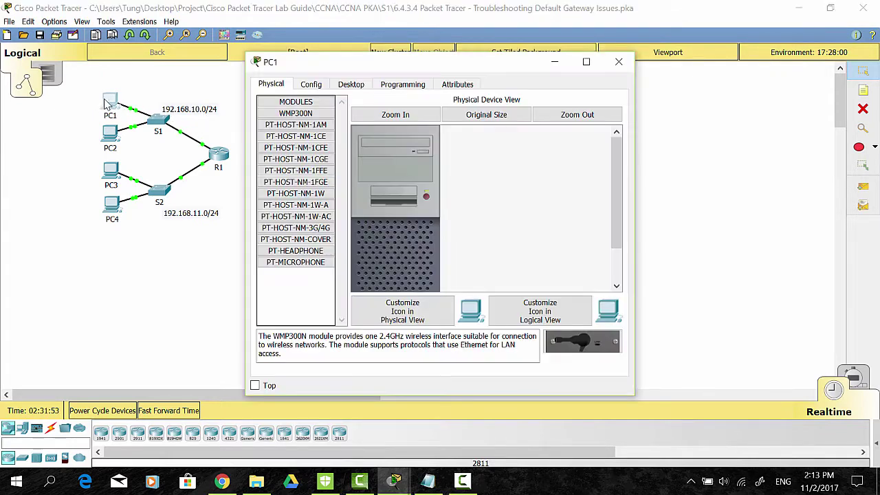
pyautogui.click(351, 85)
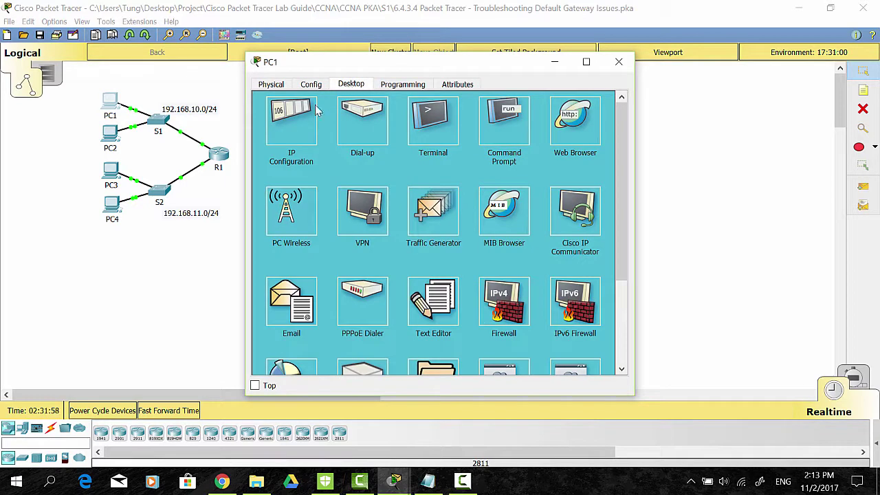
pyautogui.click(305, 117)
pyautogui.moveTo(455, 70); pyautogui.dragTo(557, 70)
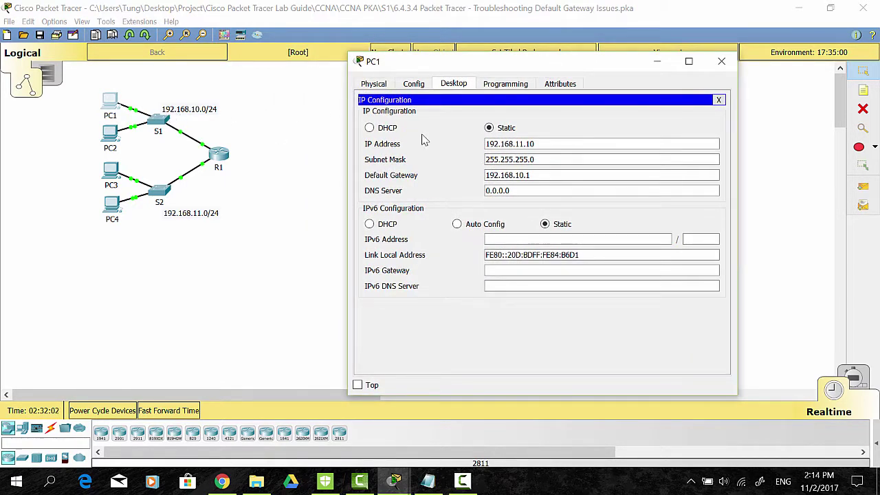
# - Change PC1's IP address from 192.168.11.10 to 192.168.10.10 and close PC1's window
pyautogui.moveTo(550, 143); pyautogui.dragTo(487, 144)
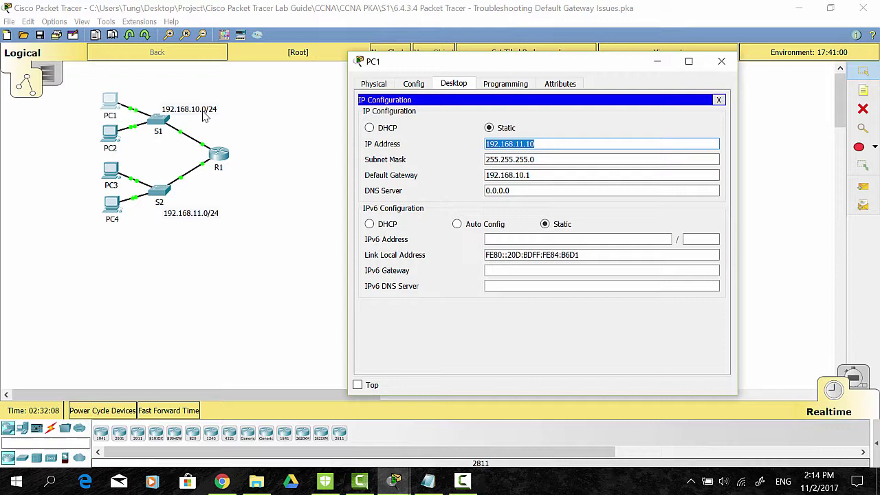
pyautogui.click(522, 144)
pyautogui.click(539, 159)
pyautogui.press('BackSpace')
pyautogui.write('0')
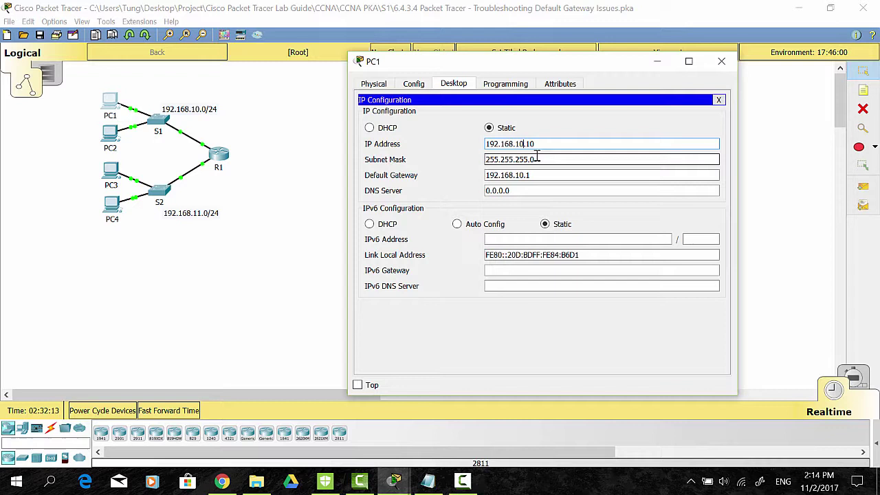
pyautogui.click(718, 101)
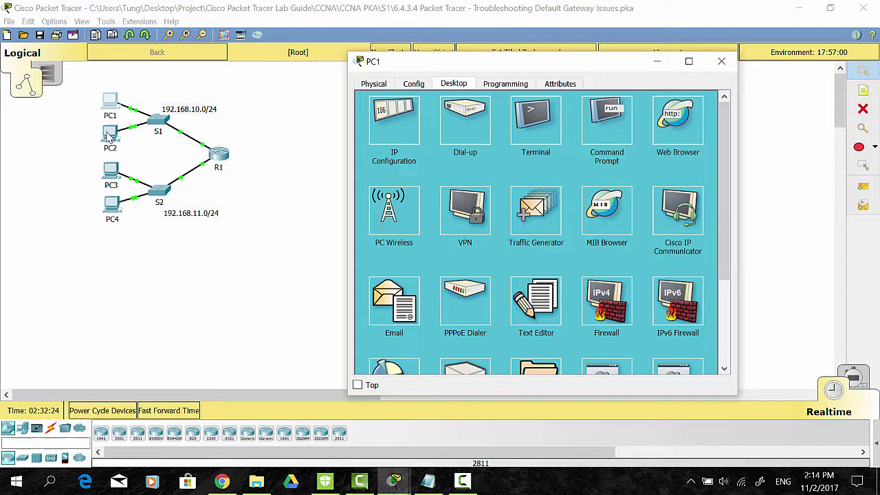
pyautogui.click(721, 61)
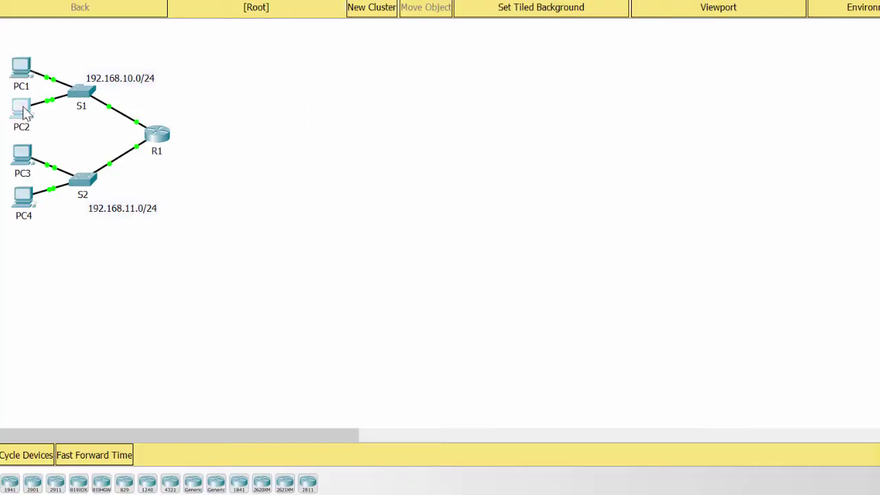
# - Review PC2's IP settings (192.168.10.11, gateway 192.168.10.1) and open its Command Prompt
pyautogui.click(114, 135)
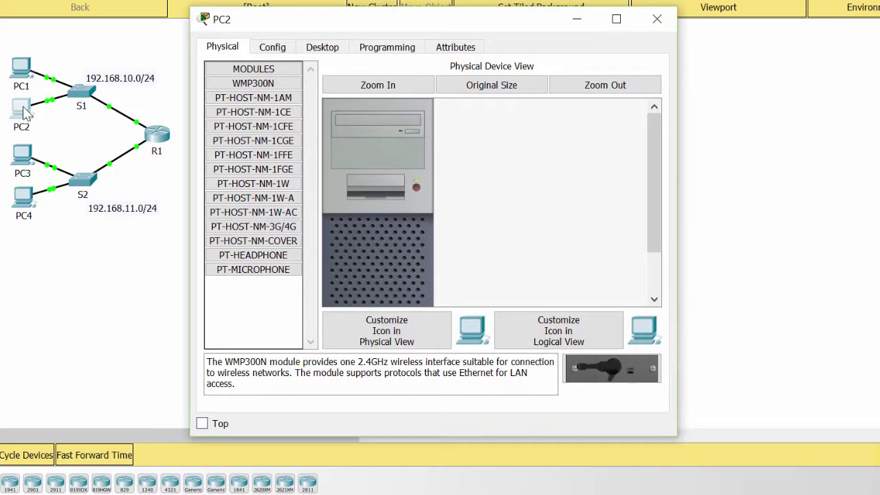
pyautogui.click(336, 51)
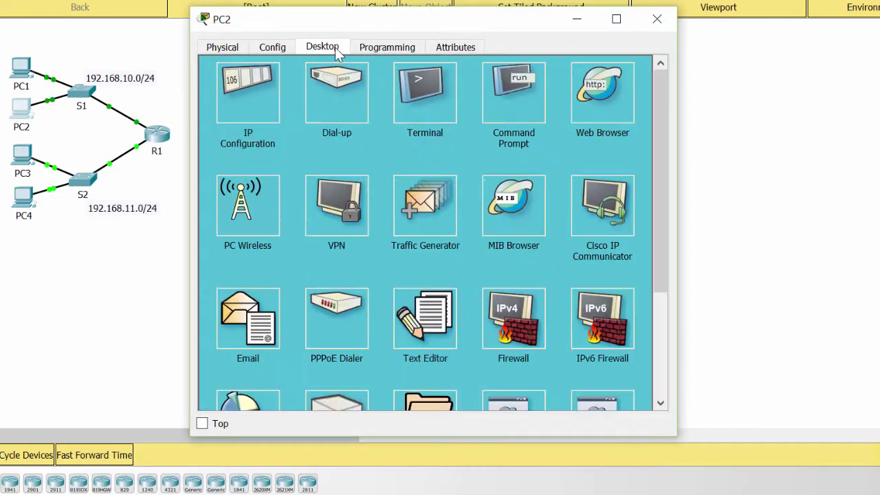
pyautogui.click(250, 88)
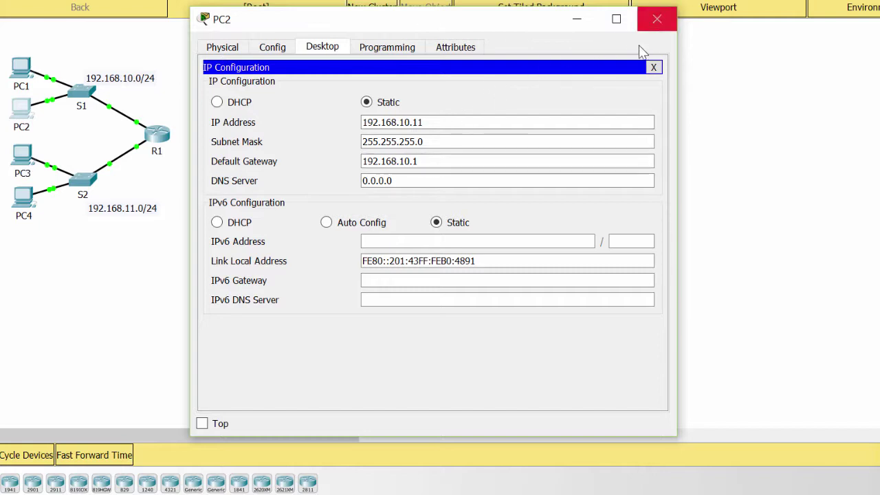
pyautogui.click(653, 67)
pyautogui.moveTo(554, 33); pyautogui.dragTo(682, 51)
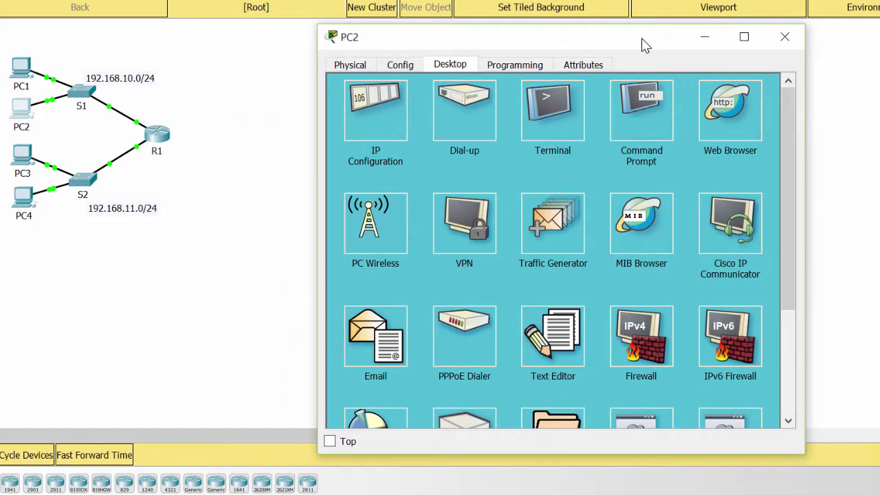
pyautogui.click(633, 124)
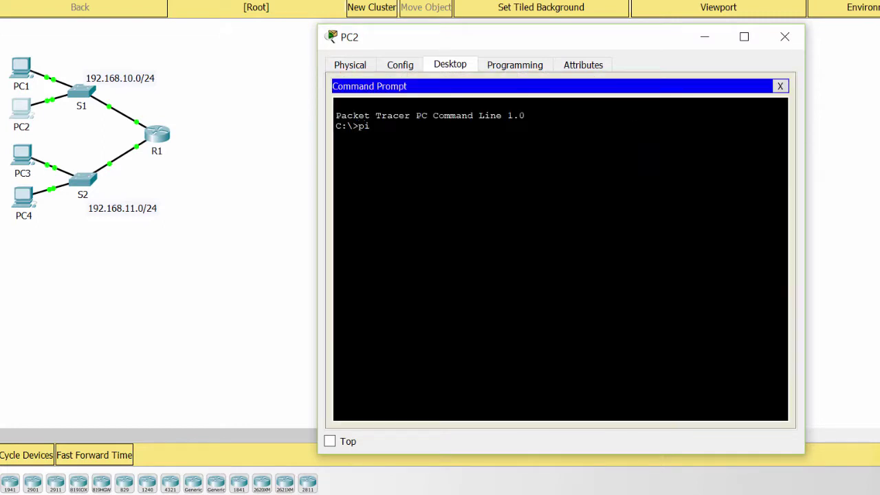
# - From PC2, ping PC1 at 192.168.10.10 and the gateway 192.168.10.1
pyautogui.write('ping 19')
pyautogui.write('2.168.10.10')
pyautogui.press('Return')
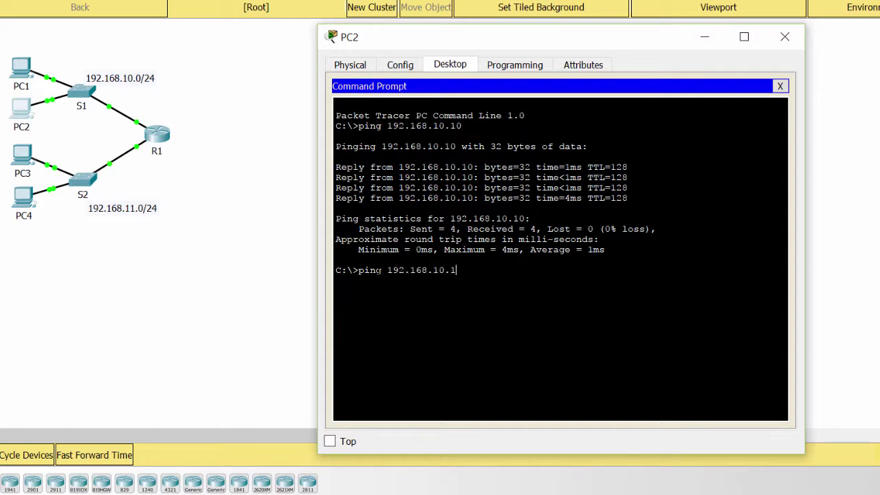
pyautogui.press('Return')
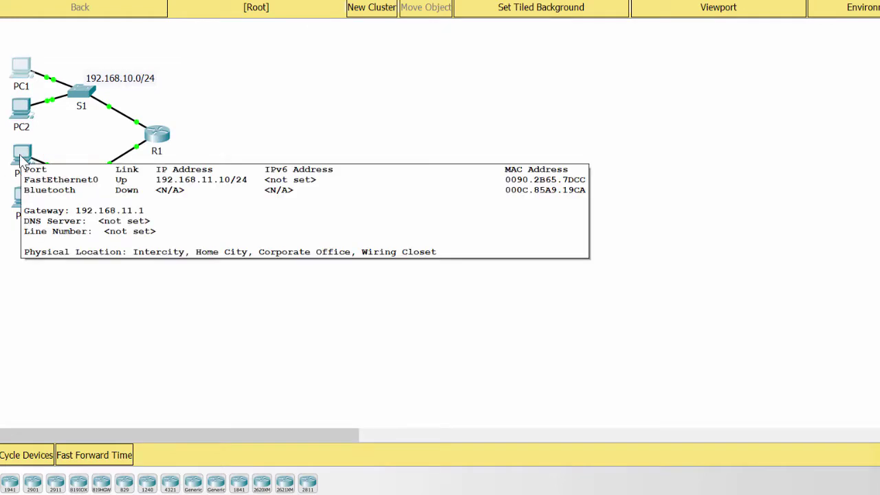
# - Review PC3's IP Configuration settings, then close PC3's window
pyautogui.click(21, 159)
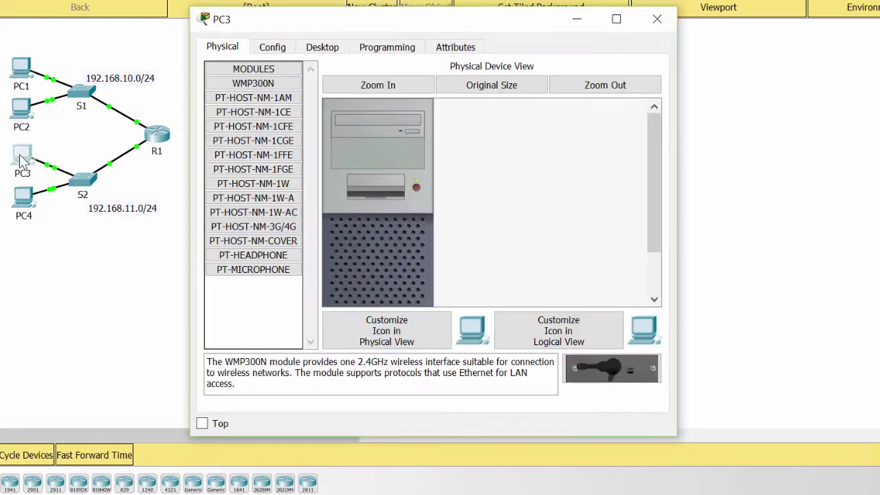
pyautogui.click(323, 48)
pyautogui.click(252, 104)
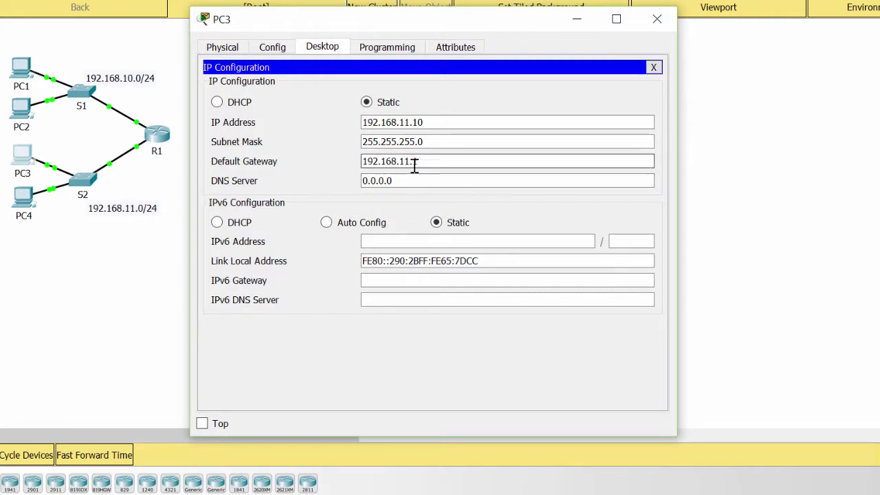
pyautogui.click(657, 23)
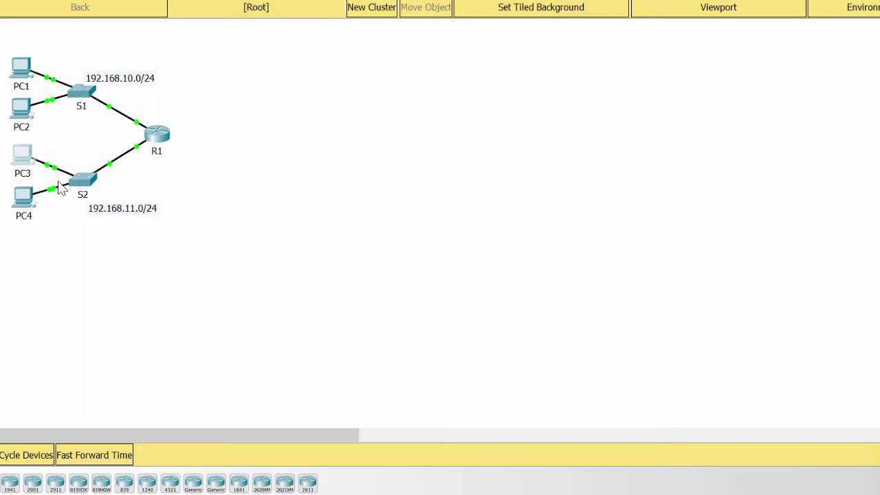
# - Change PC4's default gateway from 192.168.1.1 to 192.168.11.1
pyautogui.click(23, 199)
pyautogui.click(321, 48)
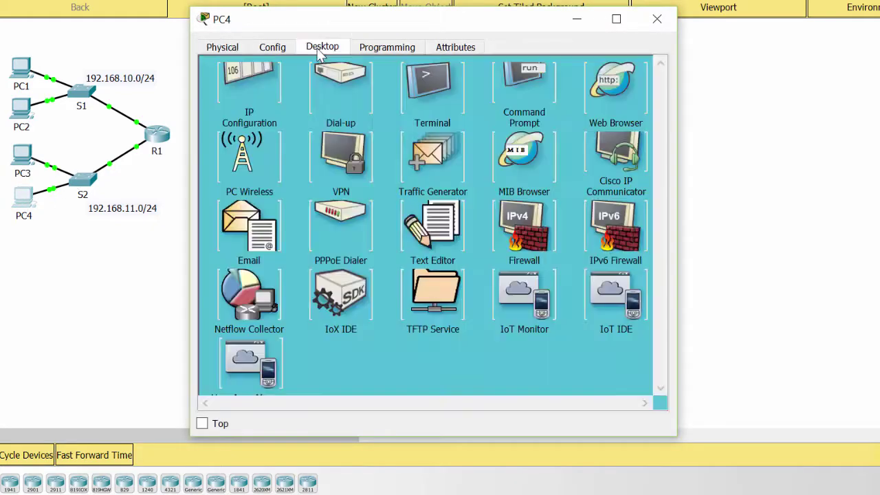
pyautogui.click(265, 92)
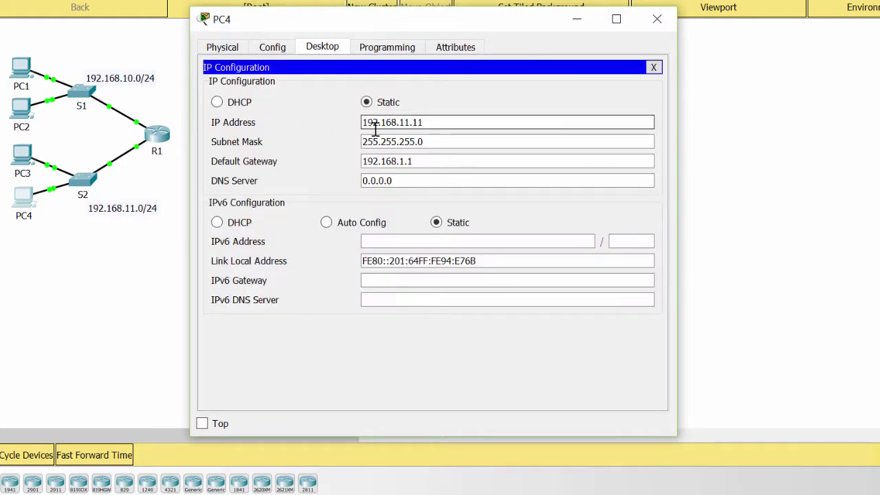
pyautogui.click(391, 143)
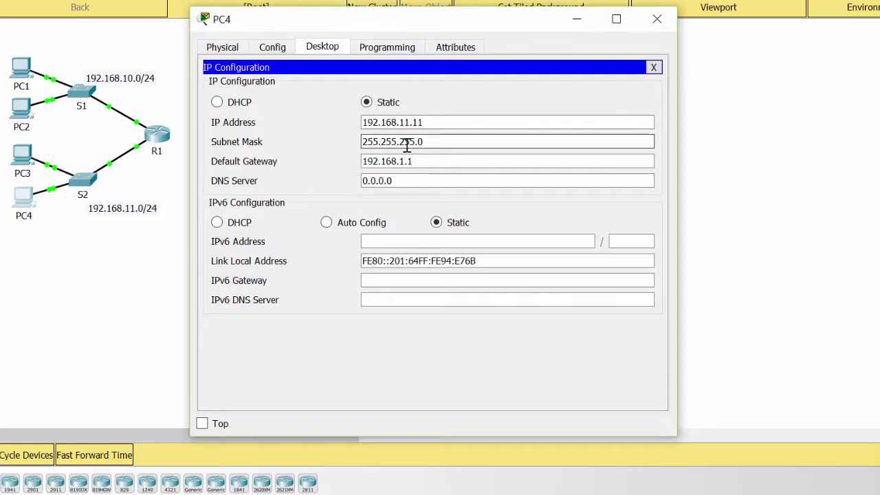
pyautogui.click(406, 161)
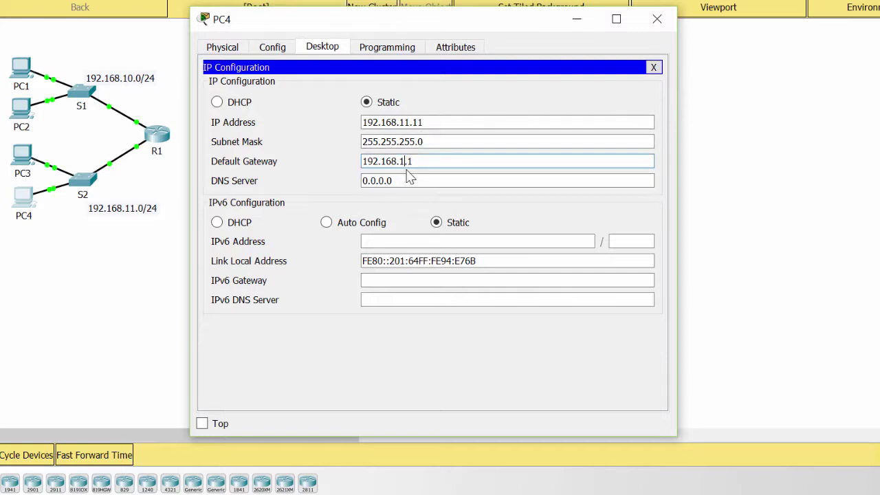
pyautogui.write('1')
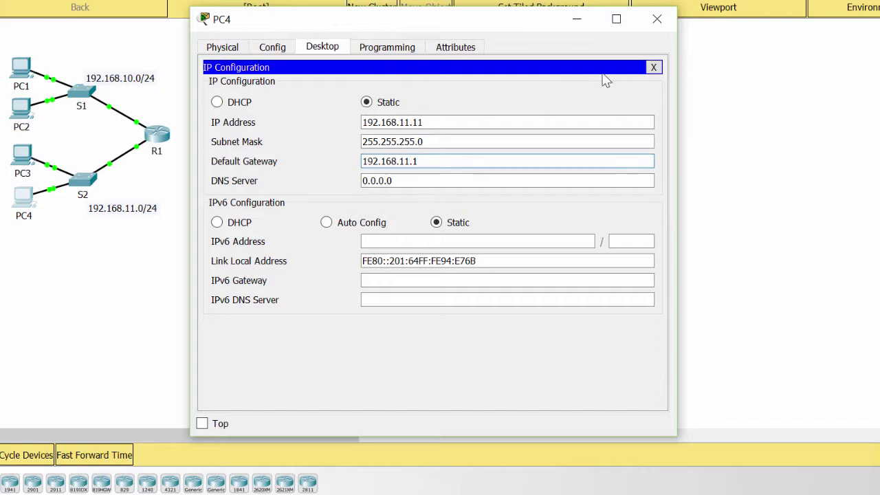
pyautogui.click(653, 68)
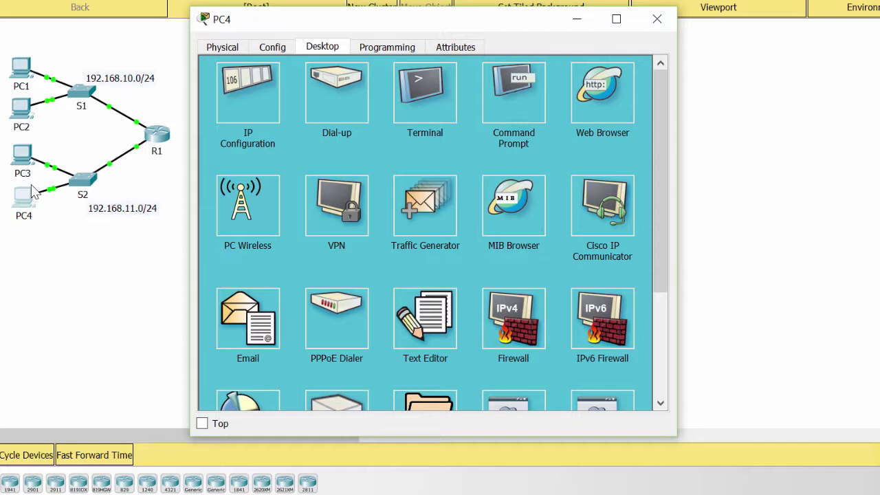
# - From PC4's Command Prompt, ping 192.168.11.10, gateway 192.168.11.1, and 192.168.10.10
pyautogui.click(515, 115)
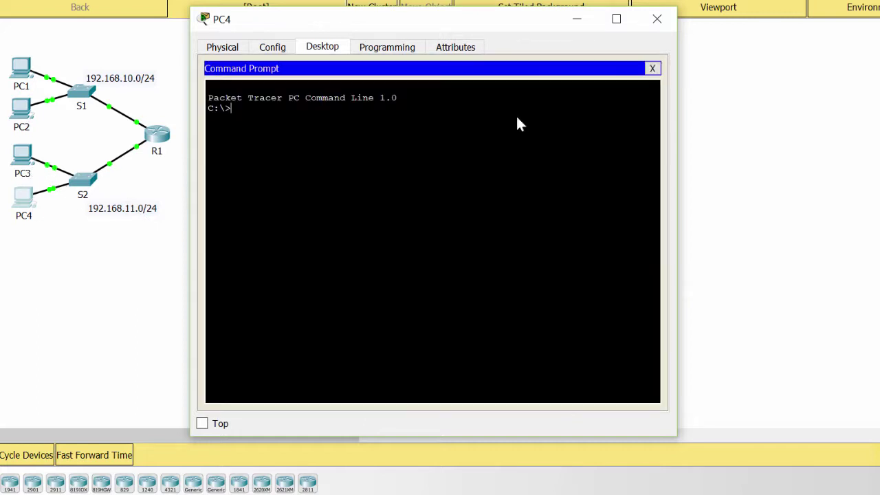
pyautogui.moveTo(415, 26); pyautogui.dragTo(489, 53)
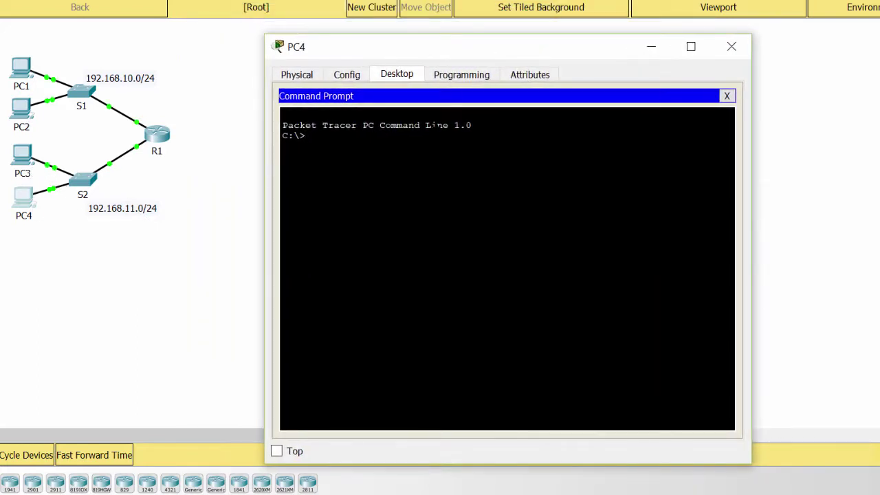
pyautogui.write('ping 192.168.11.10')
pyautogui.press('Return')
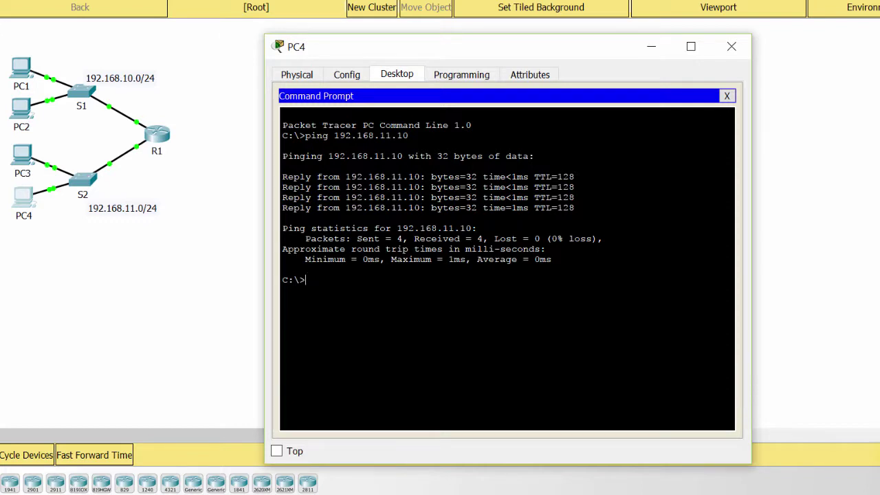
pyautogui.write('ng 192.168.11.1')
pyautogui.press('Return')
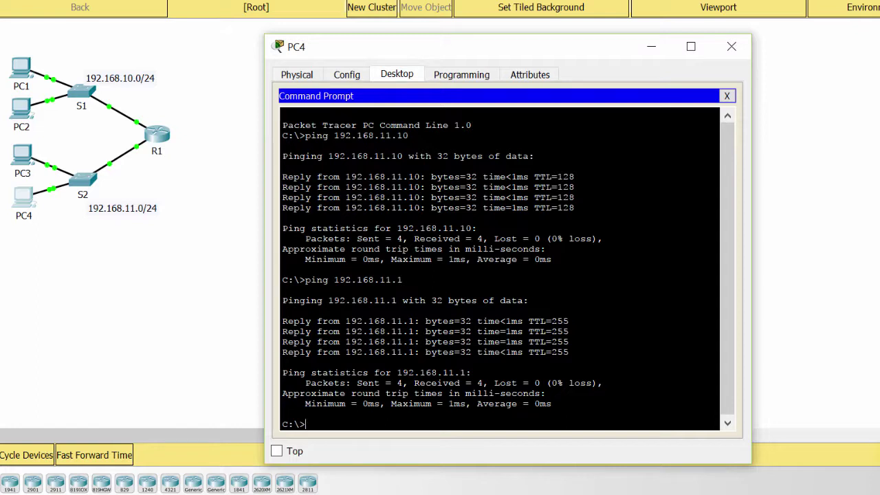
pyautogui.press('F10')
pyautogui.write('ping 192.168.10.10')
pyautogui.press('Return')
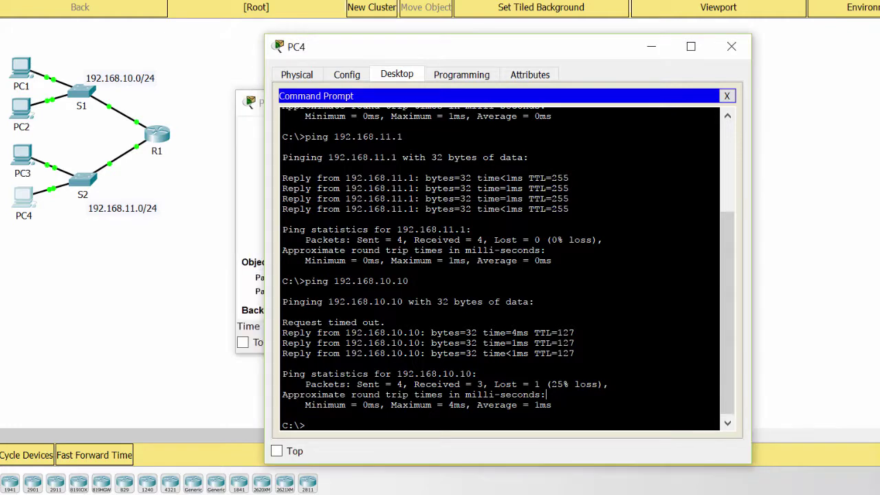
# - Close PC4's window and move the activity instructions out of the way
pyautogui.click(732, 46)
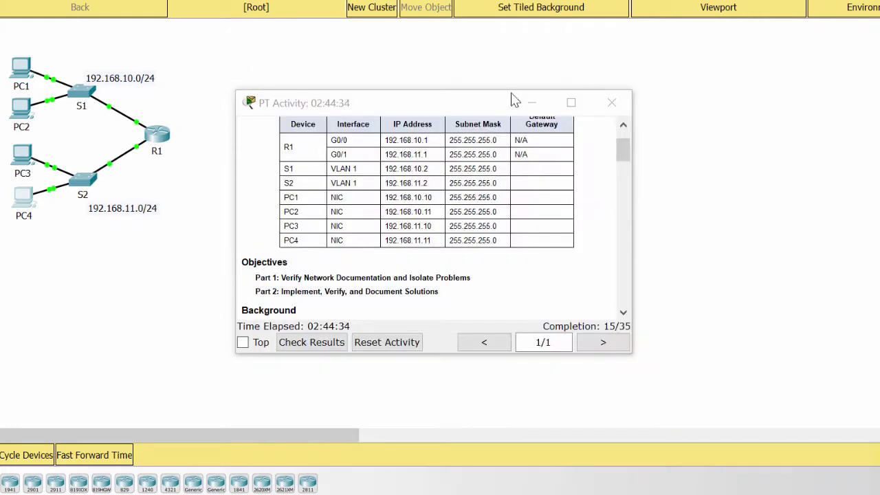
pyautogui.moveTo(467, 104); pyautogui.dragTo(588, 30)
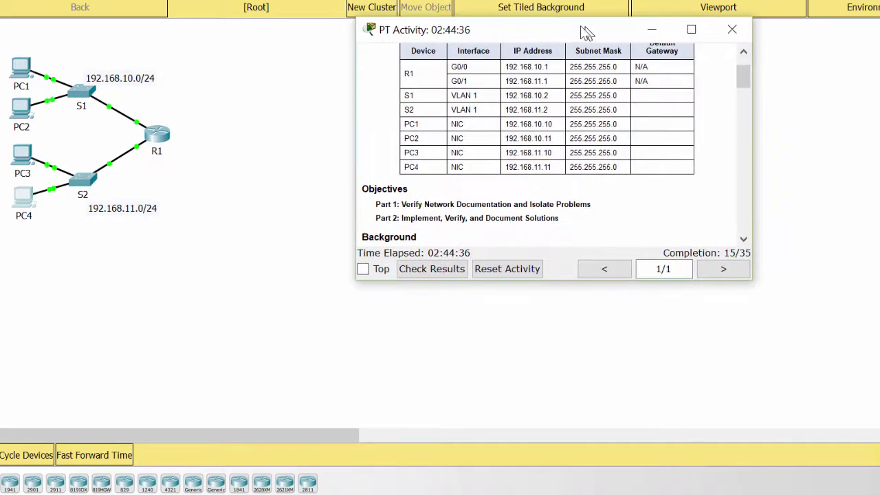
pyautogui.click(5, 113)
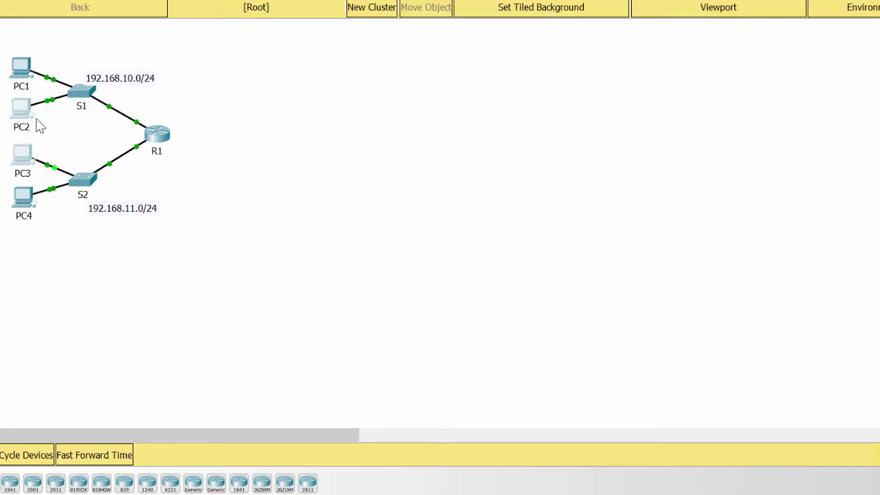
# - Ping 192.168.11.10 across the router from PC2's Command Prompt
pyautogui.click(25, 116)
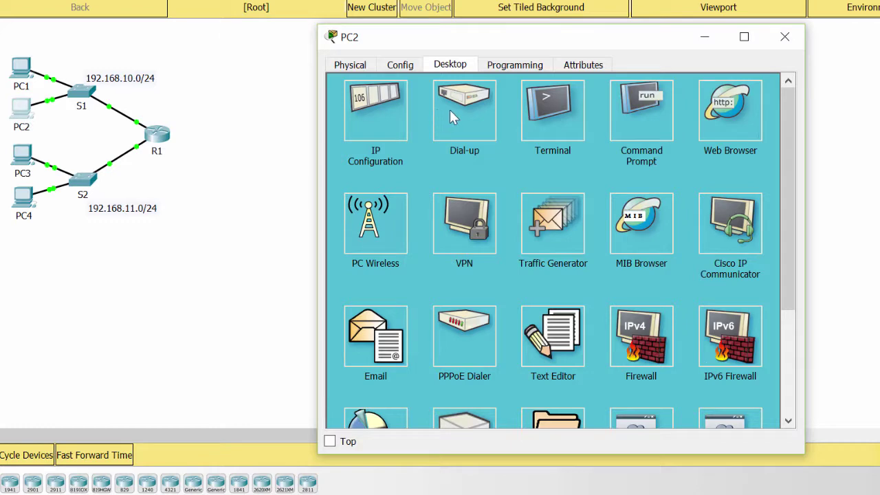
pyautogui.click(646, 119)
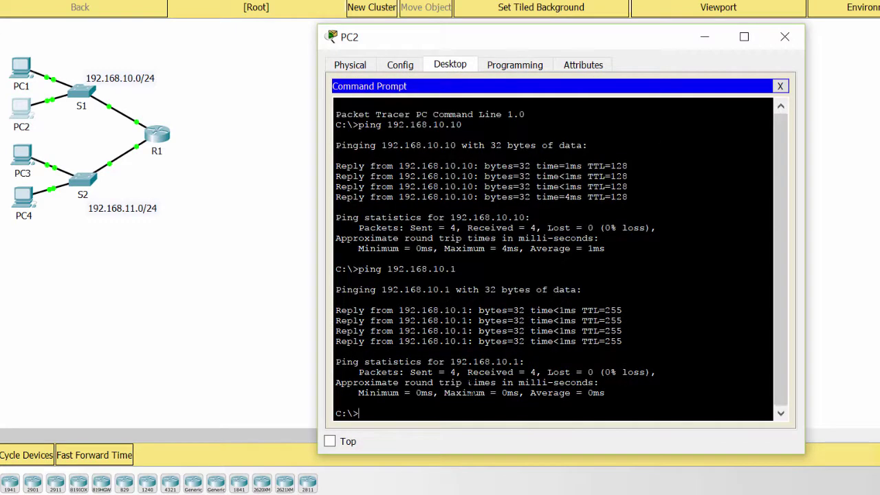
pyautogui.write('ping 192.168.11.10')
pyautogui.press('Return')
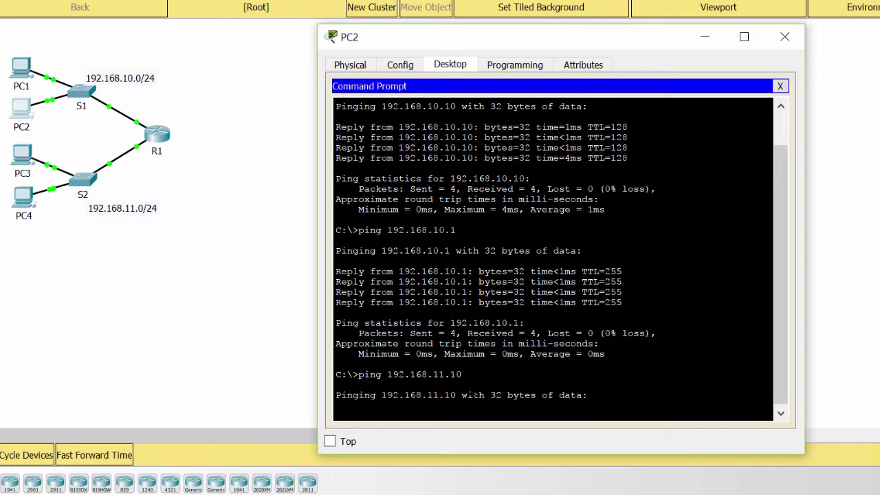